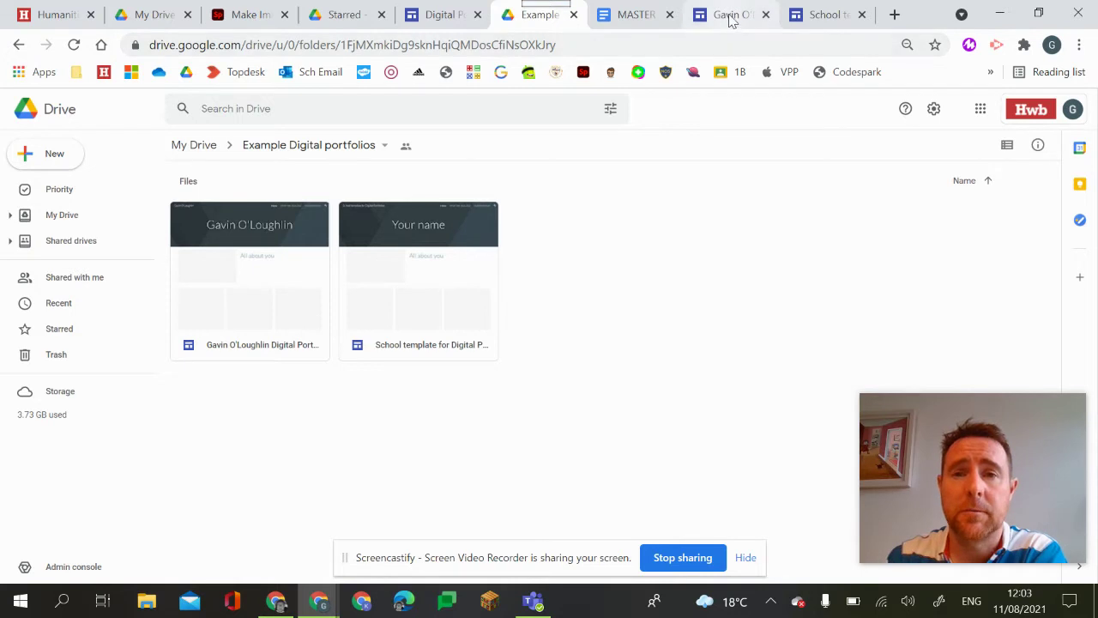
Copy the published site link from the personal digital portfolio site open in Google Sites
{"action": "left_click", "coordinate": [729, 14]}
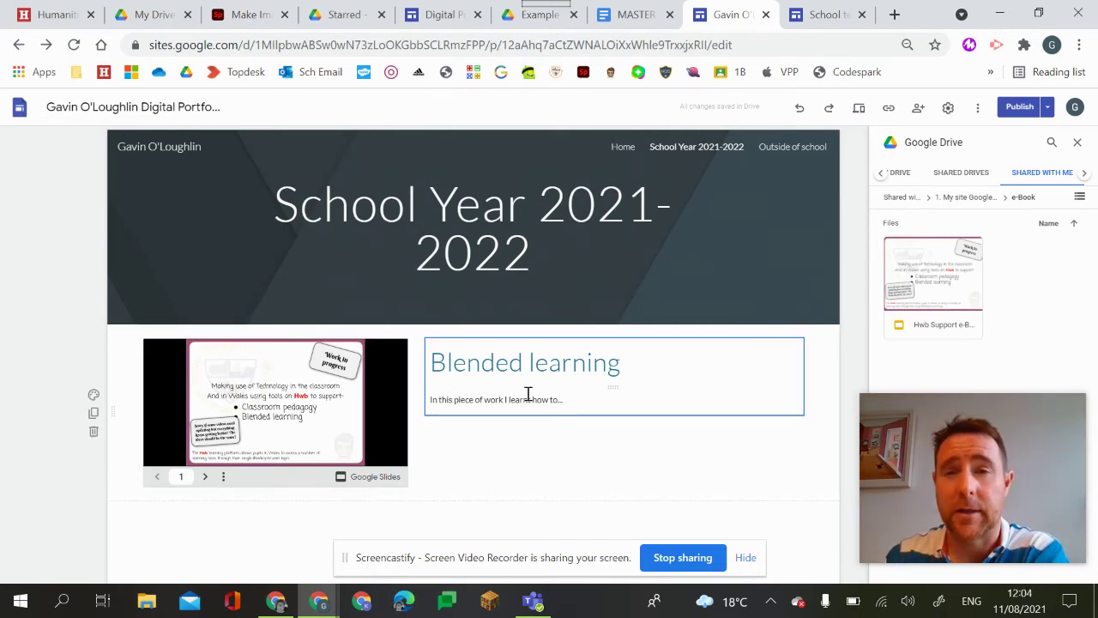
{"action": "left_click", "coordinate": [890, 110]}
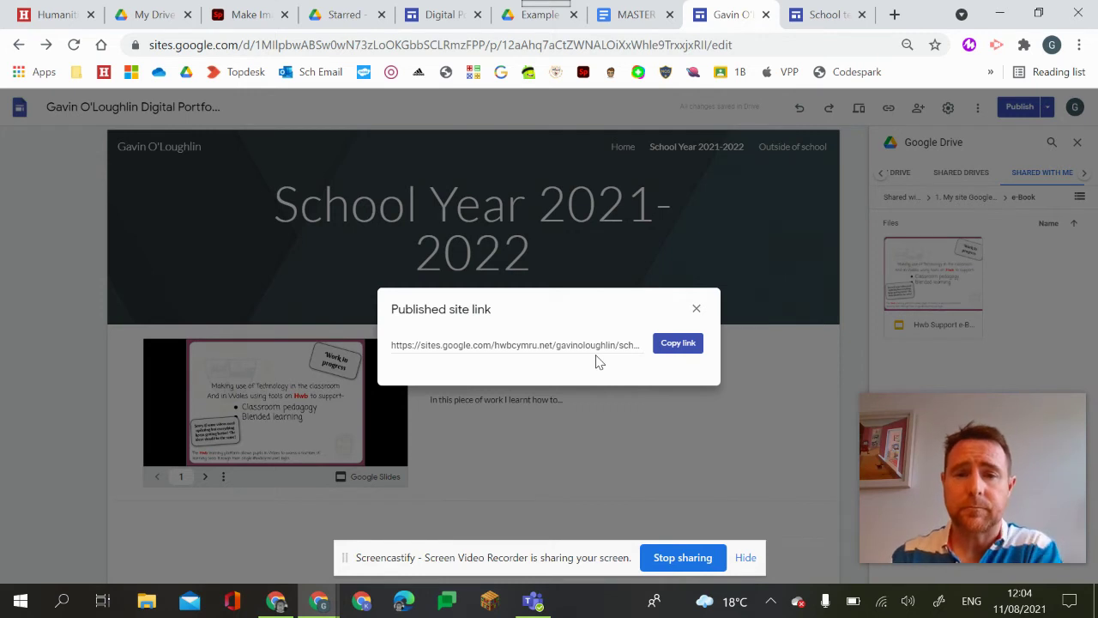
{"action": "left_click", "coordinate": [678, 346]}
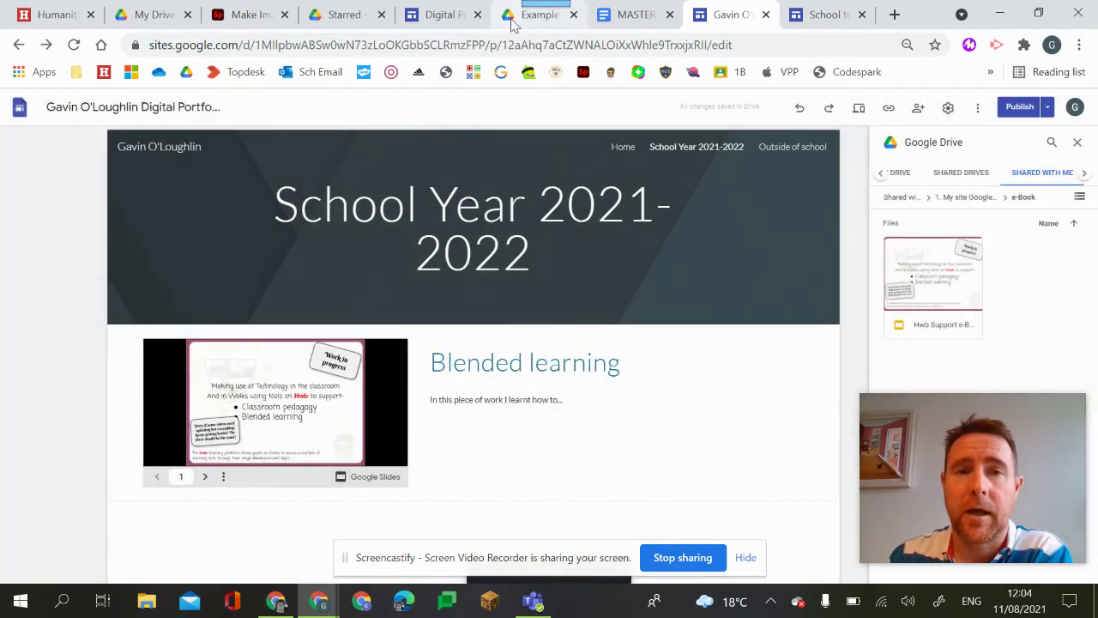
Switch back to Google Drive and open the Digital Profiles Golftyn folder in My Drive
{"action": "left_click", "coordinate": [523, 21]}
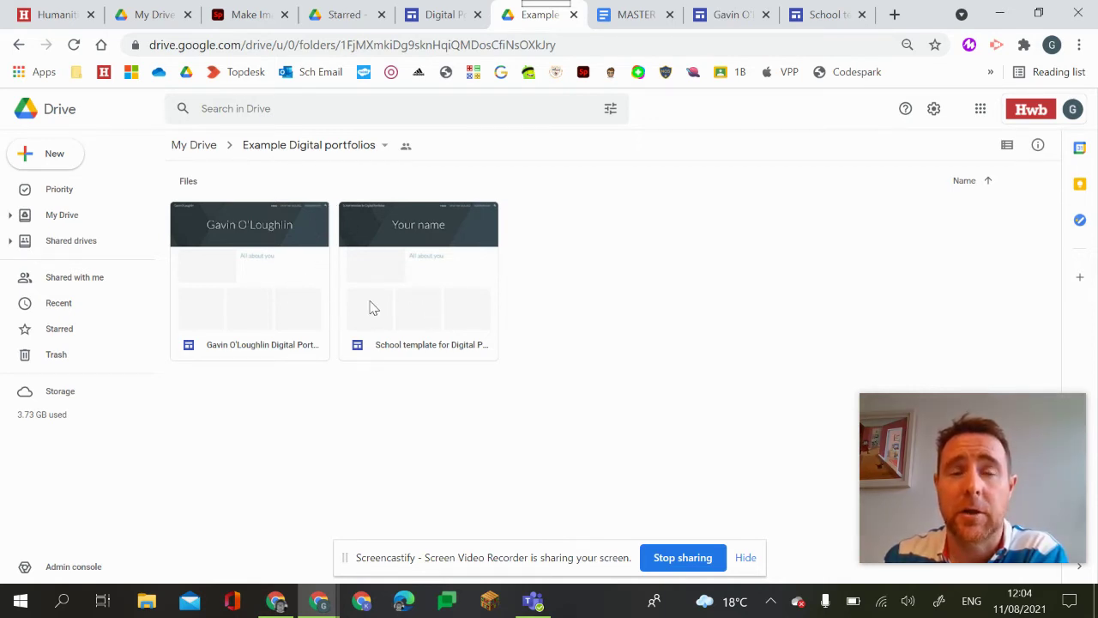
{"action": "left_click", "coordinate": [54, 219]}
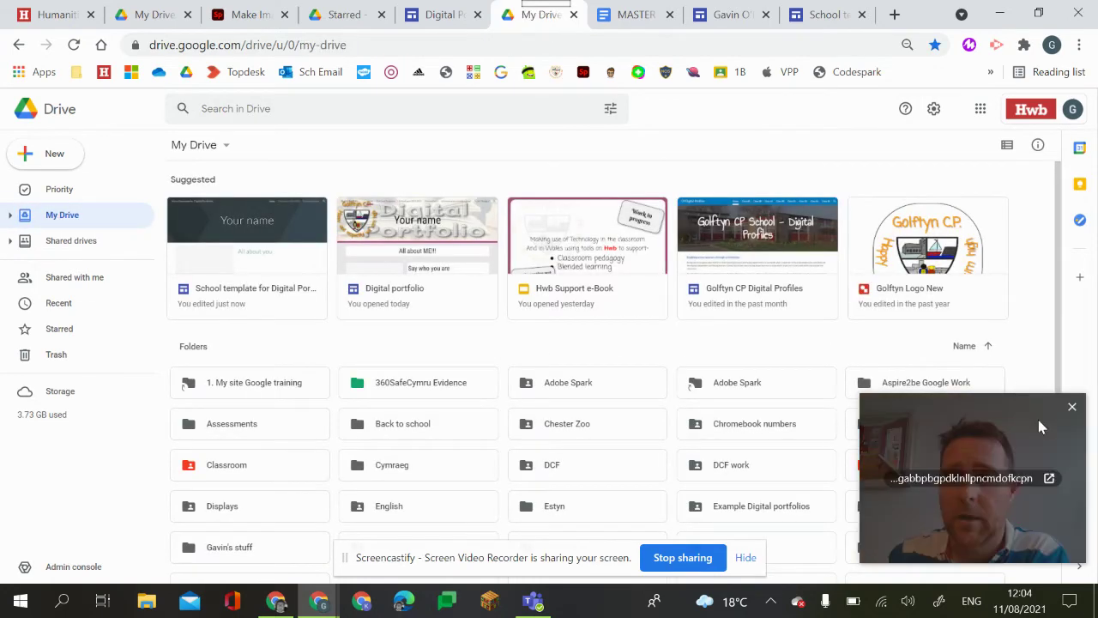
{"action": "left_click_drag", "start_coordinate": [1038, 419], "coordinate": [197, 440]}
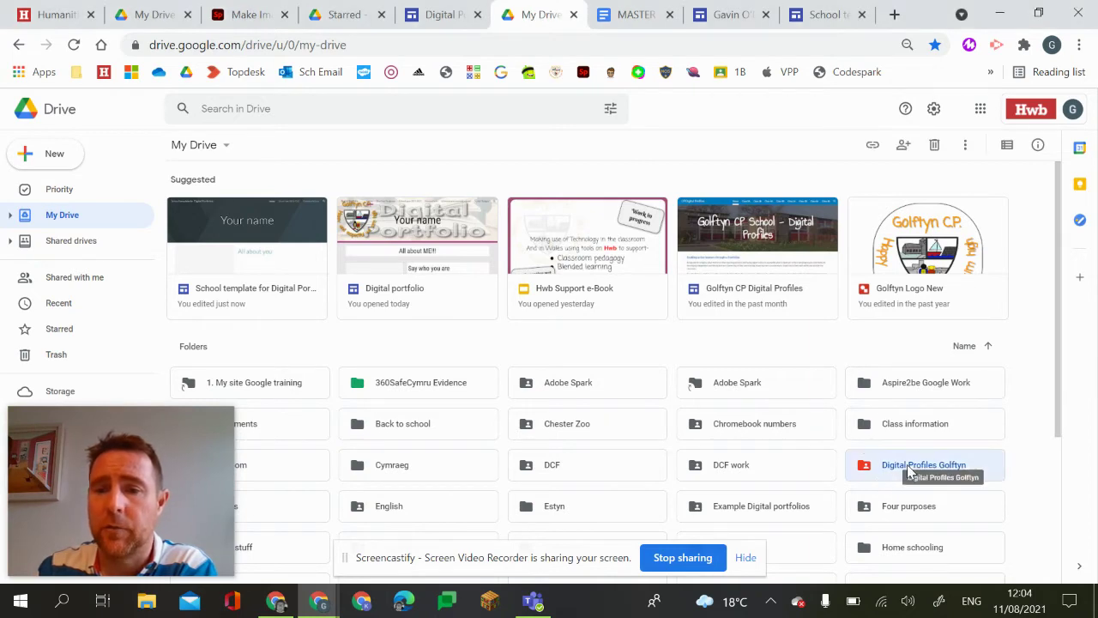
{"action": "double_click", "coordinate": [911, 468]}
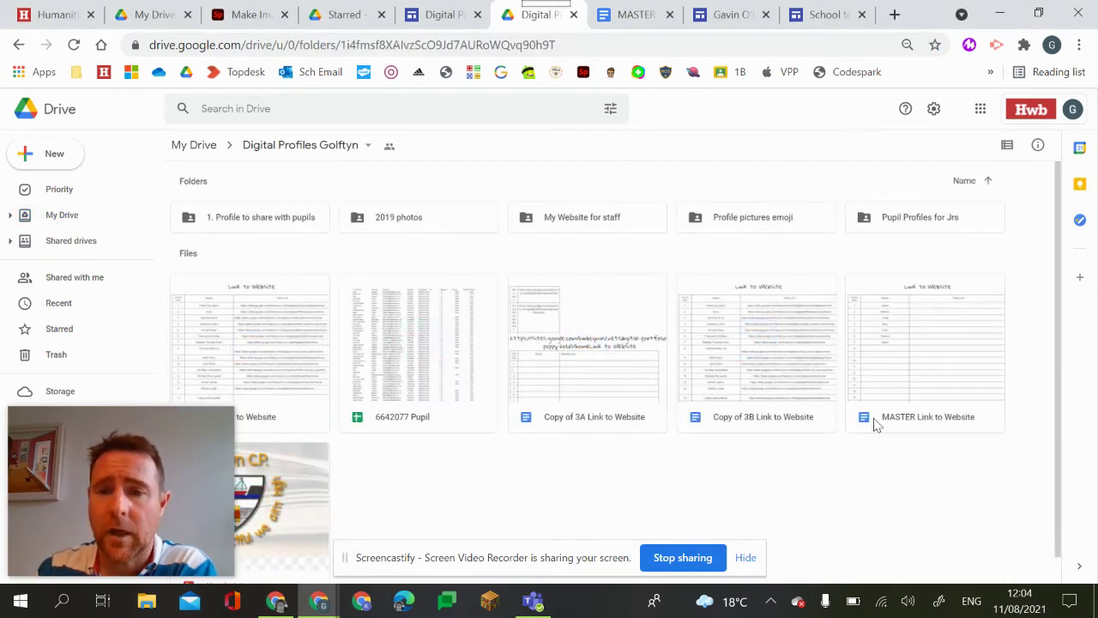
Share the MASTER Link to Website document so that anyone in the Hwb group with the link is an Editor
{"action": "right_click", "coordinate": [921, 332]}
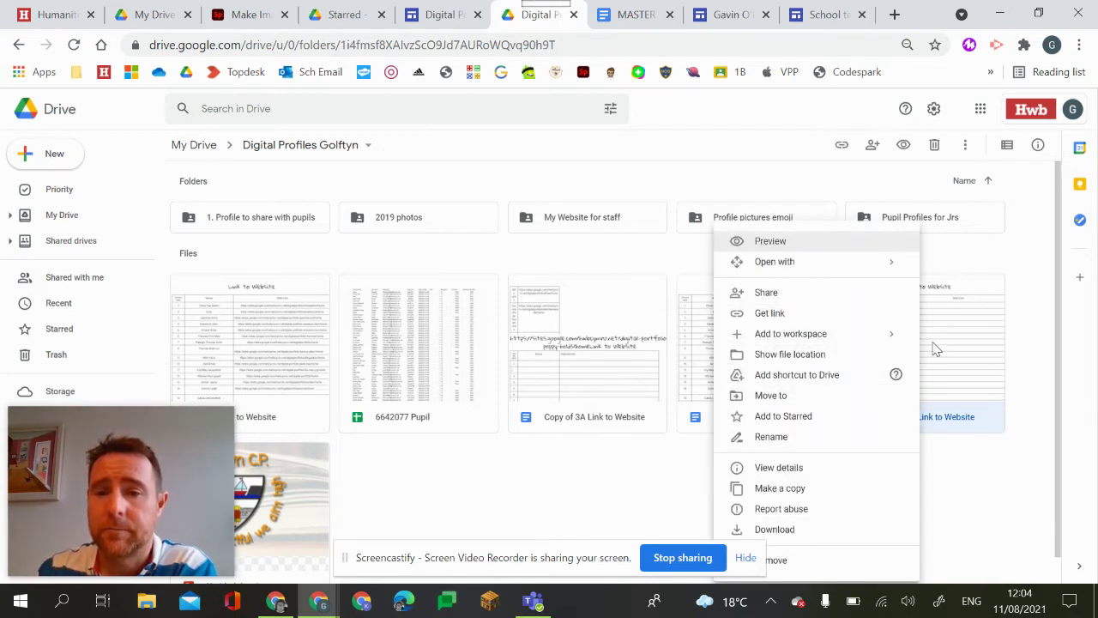
{"action": "left_click", "coordinate": [797, 298]}
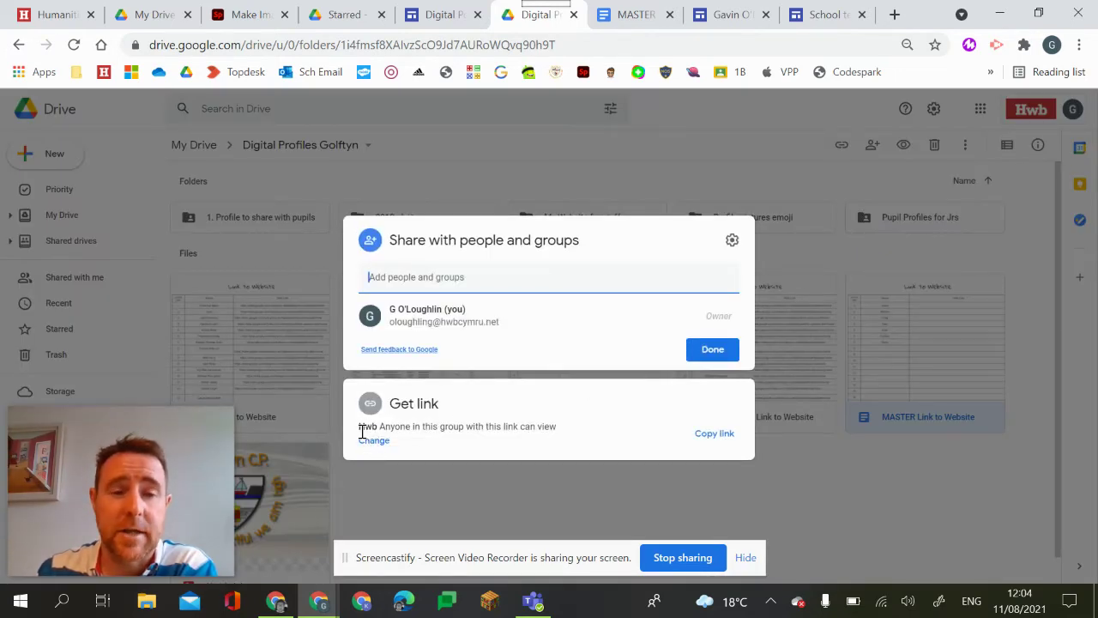
{"action": "left_click", "coordinate": [374, 440]}
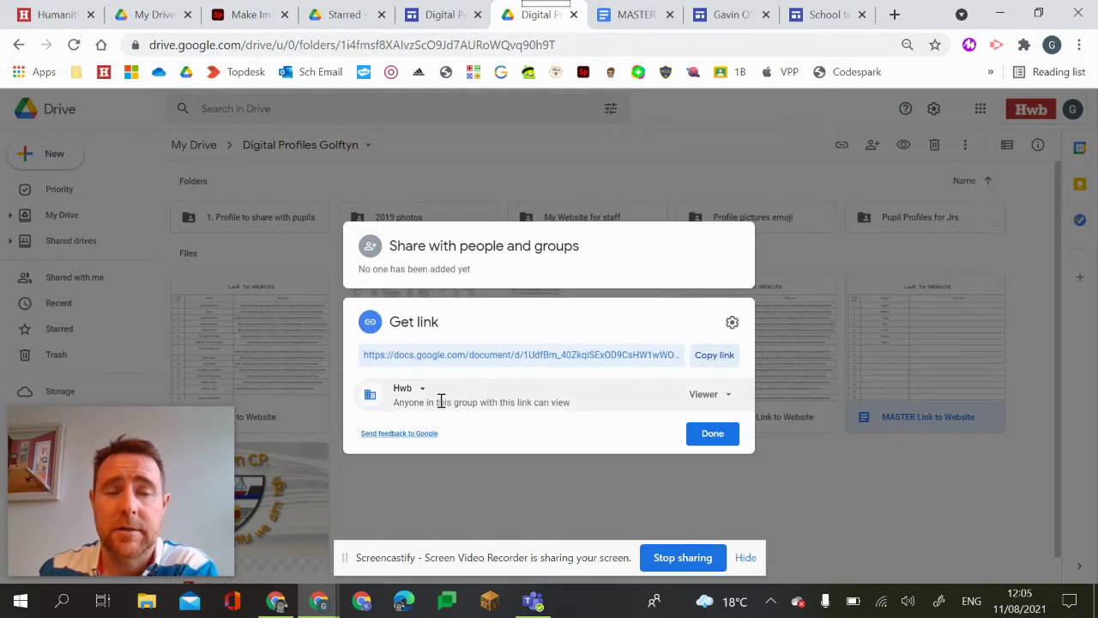
{"action": "left_click", "coordinate": [728, 396]}
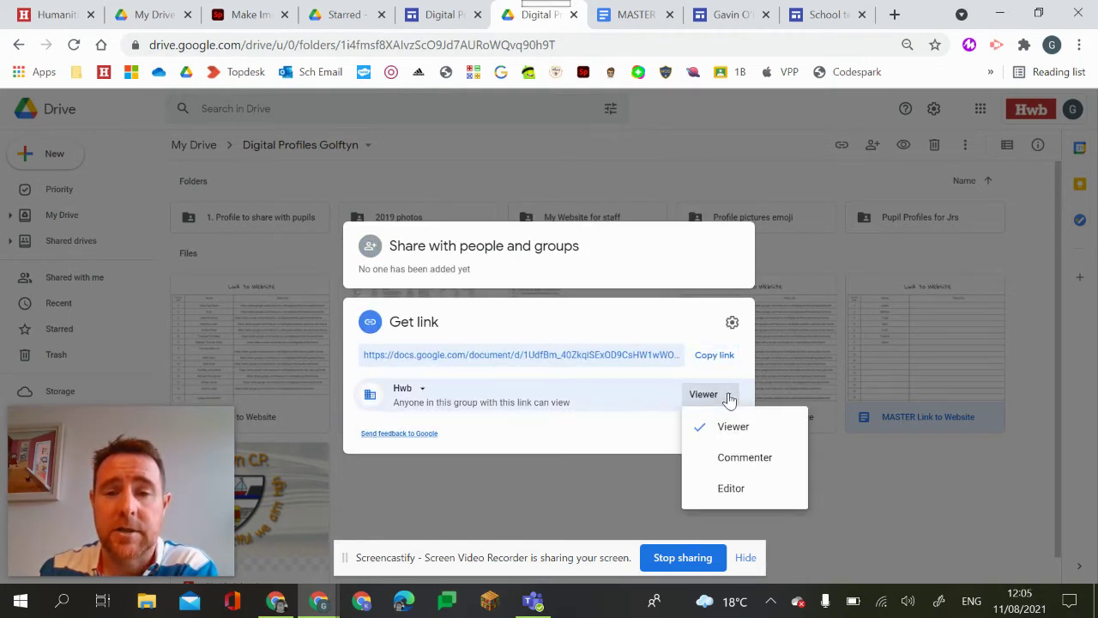
{"action": "left_click", "coordinate": [726, 488]}
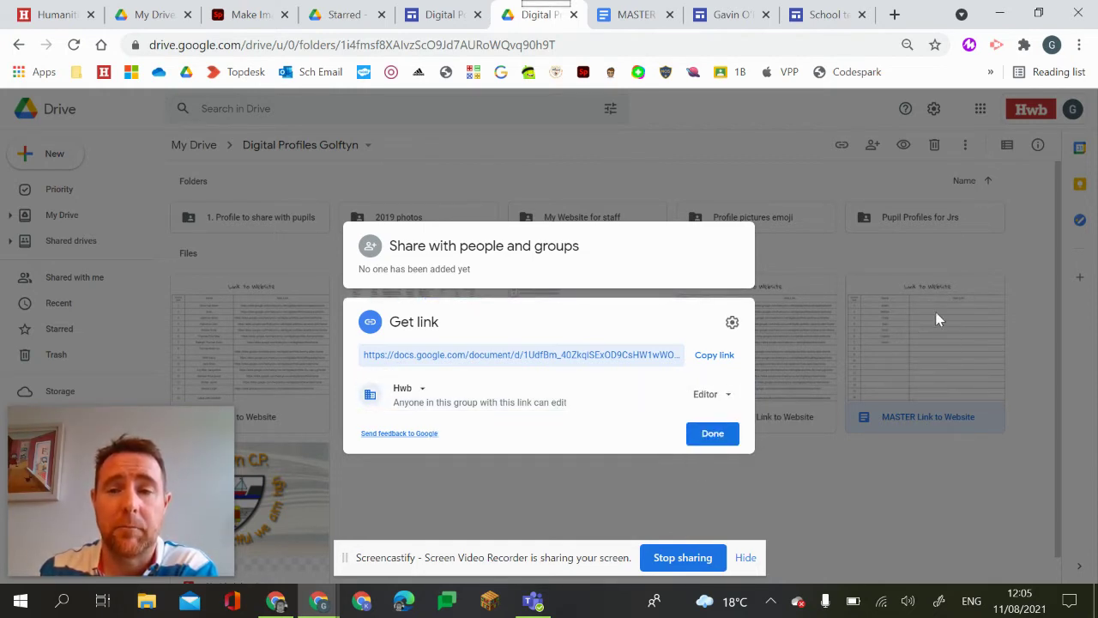
{"action": "left_click", "coordinate": [712, 434]}
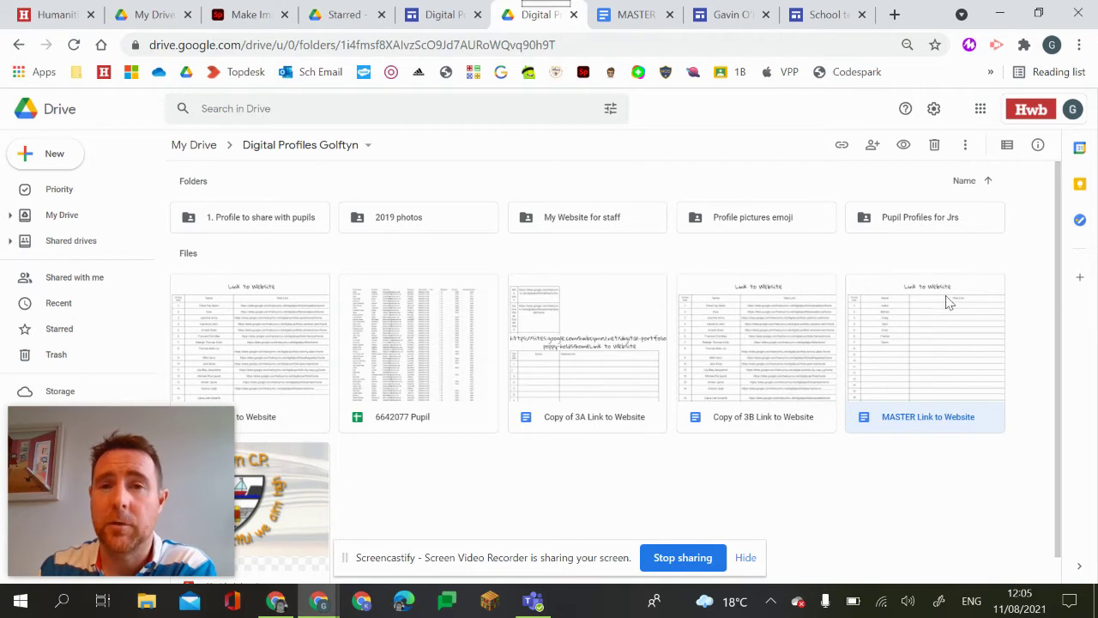
In the MASTER Link to Website document, paste the copied site link into the Web Link cell of row 7
{"action": "left_click", "coordinate": [619, 21]}
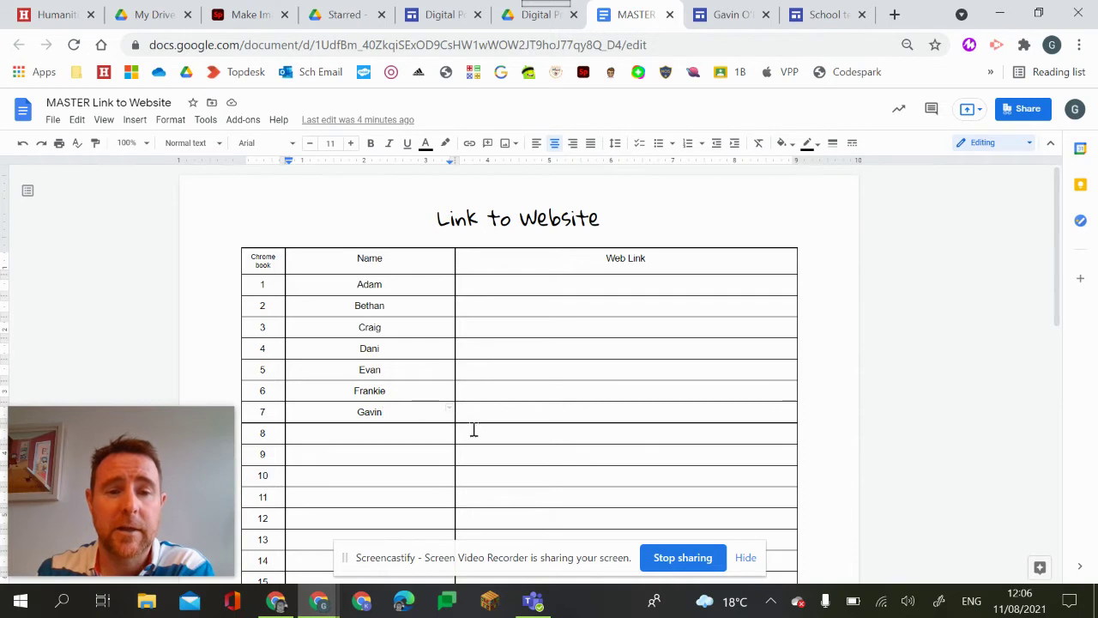
{"action": "left_click", "coordinate": [502, 413]}
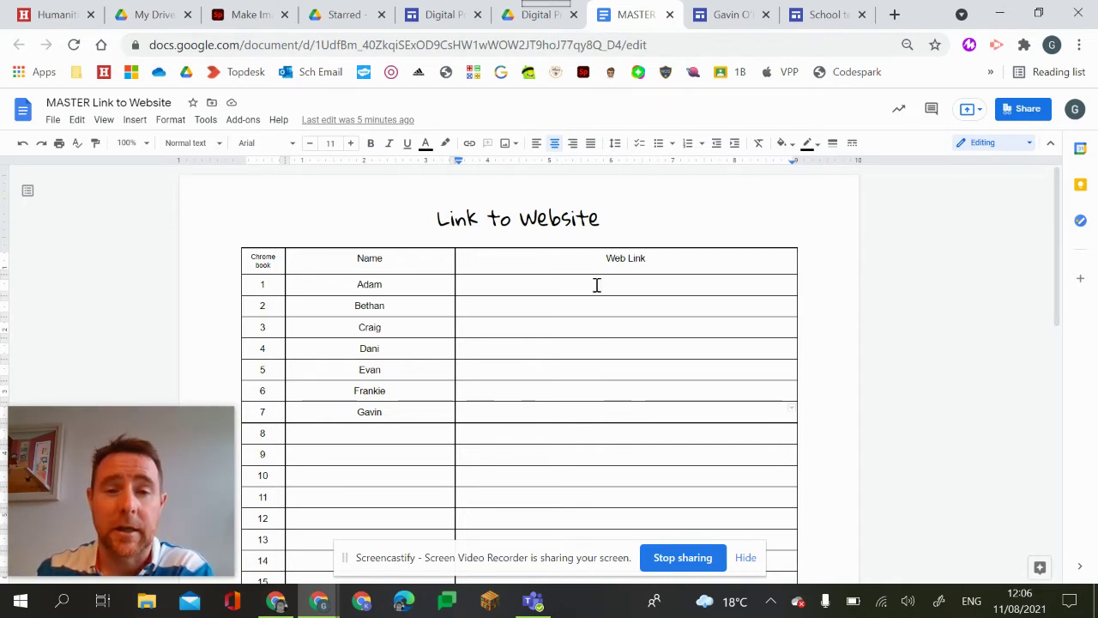
{"action": "left_click", "coordinate": [619, 411]}
{"action": "key", "text": "ctrl+v"}
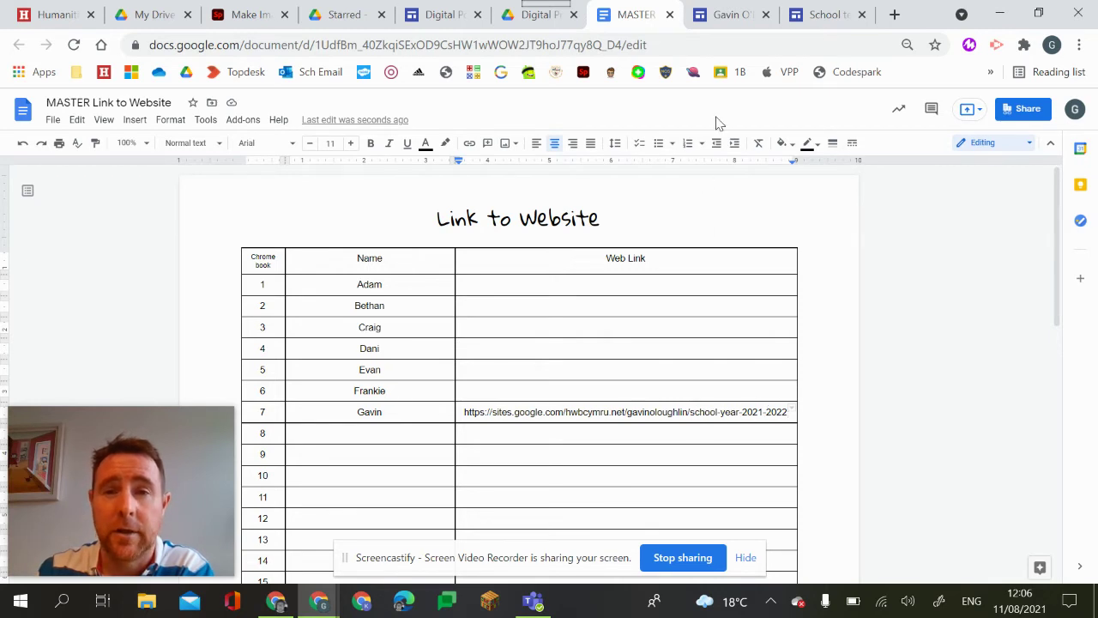
Replace the school-year-2021-2022 ending of the row 7 web link with home
{"action": "left_click", "coordinate": [727, 18]}
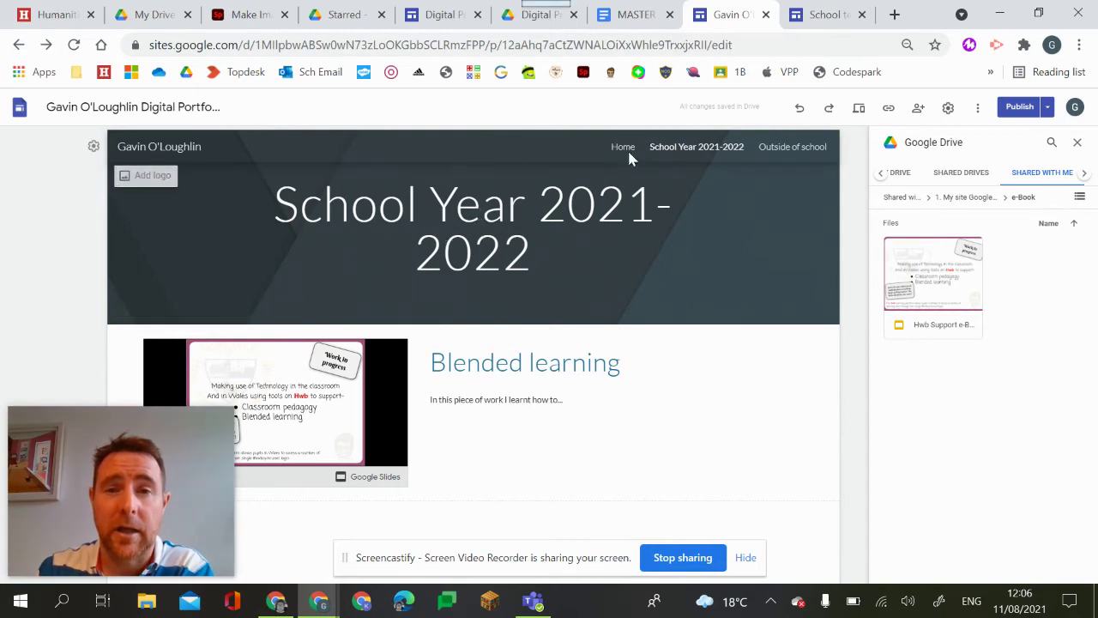
{"action": "left_click", "coordinate": [643, 22]}
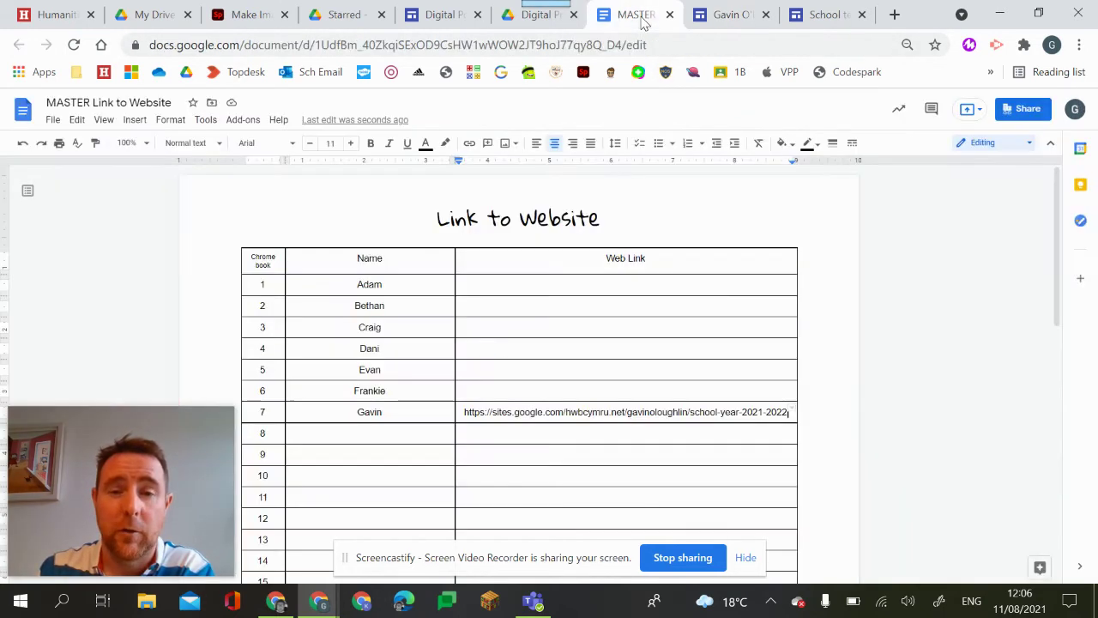
{"action": "left_click", "coordinate": [692, 410]}
{"action": "key", "text": "Delete"}
{"action": "key", "text": "Delete"}
{"action": "key", "text": "Delete"}
{"action": "key", "text": "Delete"}
{"action": "key", "text": "Delete"}
{"action": "key", "text": "Delete"}
{"action": "key", "text": "Delete"}
{"action": "key", "text": "Delete"}
{"action": "key", "text": "Delete"}
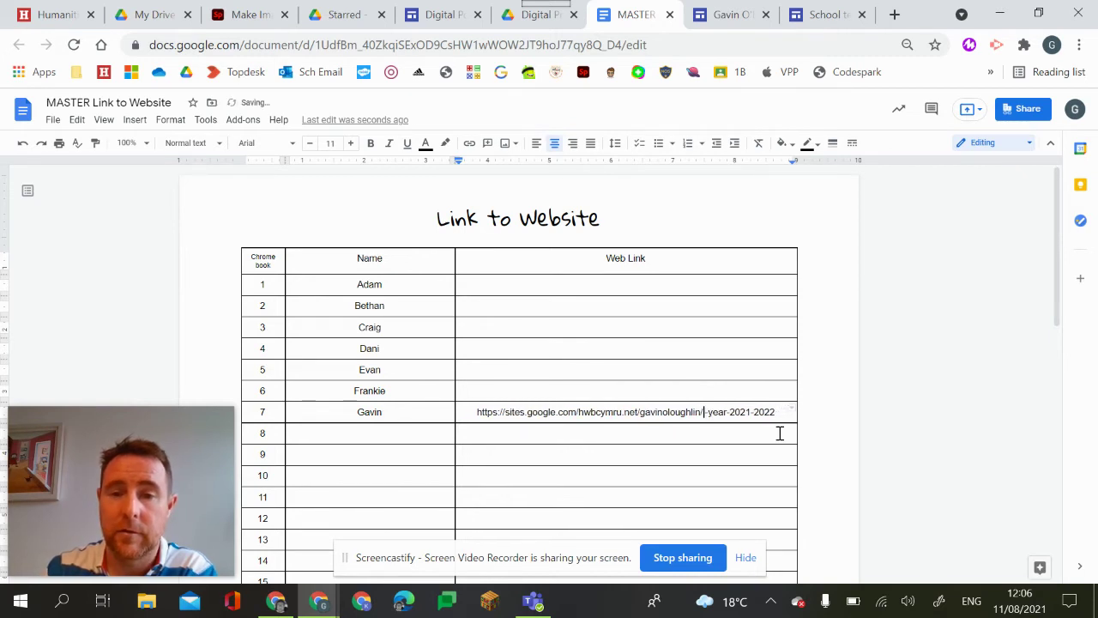
{"action": "key", "text": "Delete"}
{"action": "key", "text": "Delete"}
{"action": "key", "text": "Delete"}
{"action": "key", "text": "Delete"}
{"action": "key", "text": "Delete"}
{"action": "key", "text": "Delete"}
{"action": "key", "text": "Delete"}
{"action": "key", "text": "Delete"}
{"action": "key", "text": "Delete"}
{"action": "key", "text": "Delete"}
{"action": "key", "text": "Delete"}
{"action": "key", "text": "Delete"}
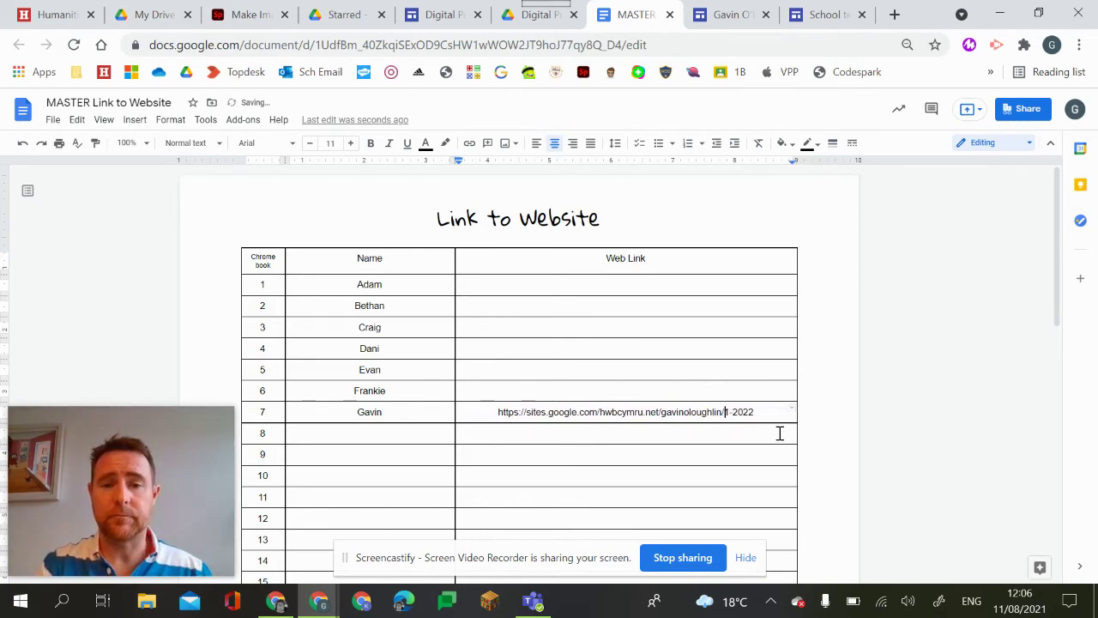
{"action": "type", "text": "home"}
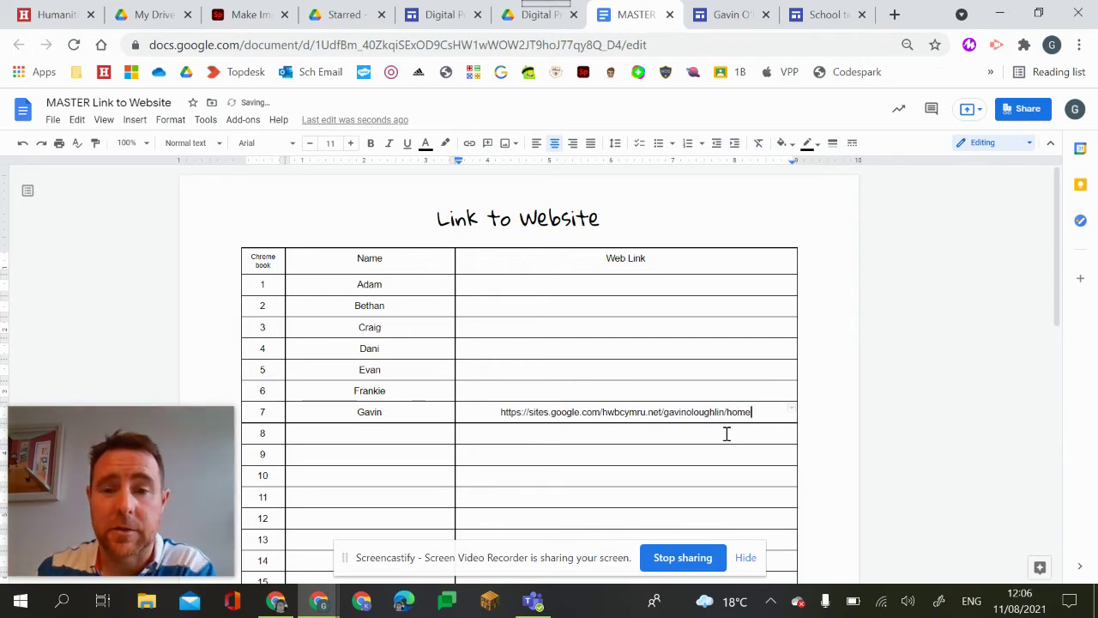
{"action": "left_click_drag", "start_coordinate": [726, 434], "coordinate": [543, 423]}
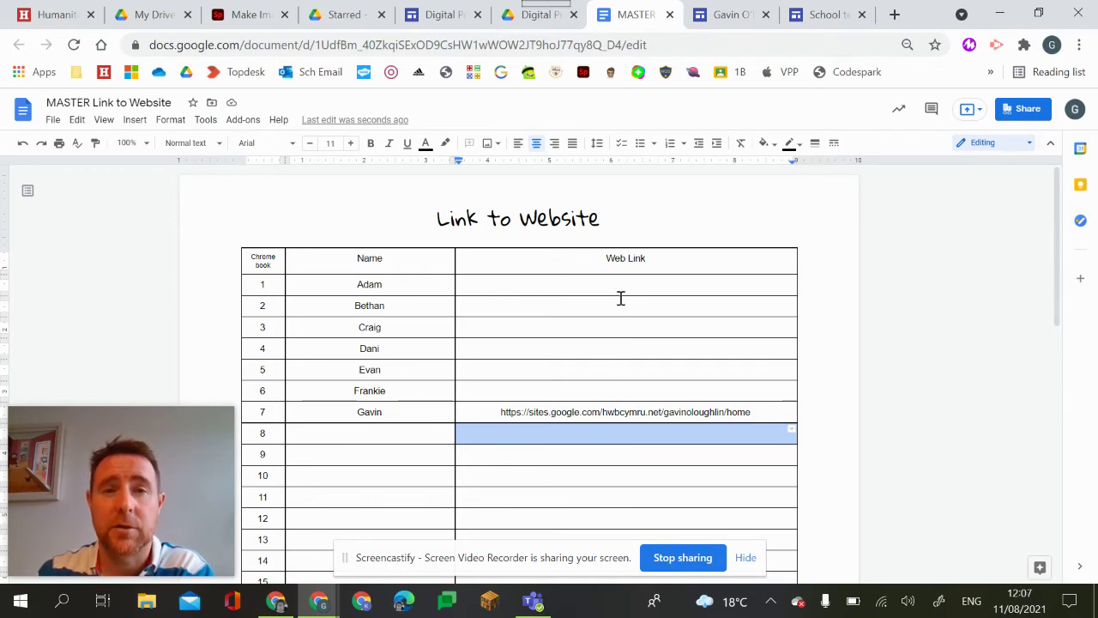
Return to My Drive in Google Drive and review the Classroom folder's link-sharing settings, including which groups can be given access
{"action": "left_click", "coordinate": [532, 17]}
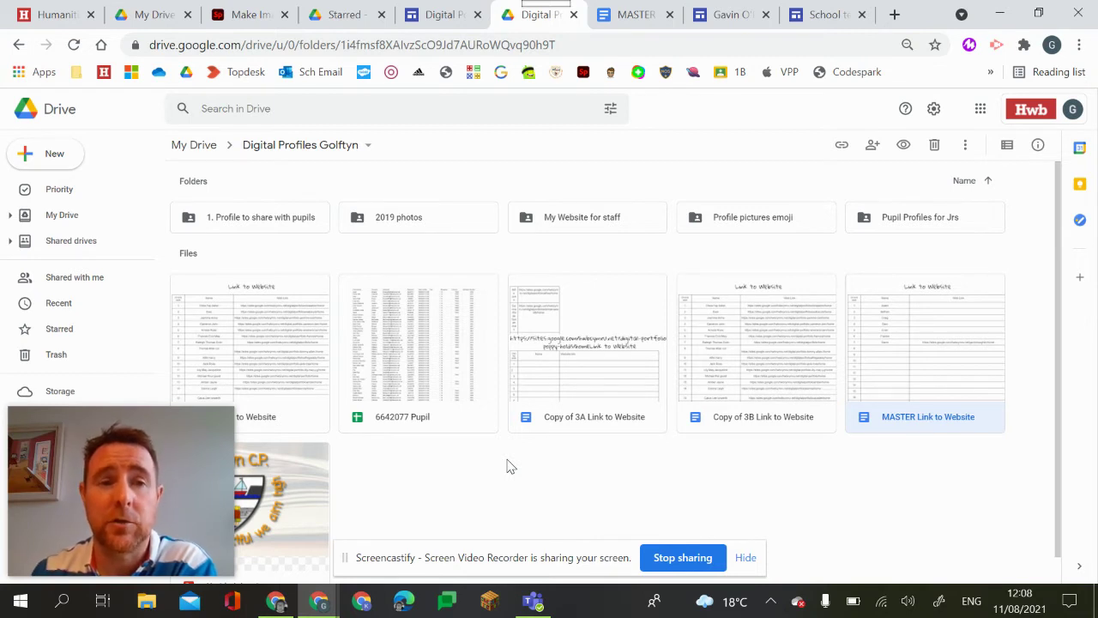
{"action": "left_click", "coordinate": [192, 146]}
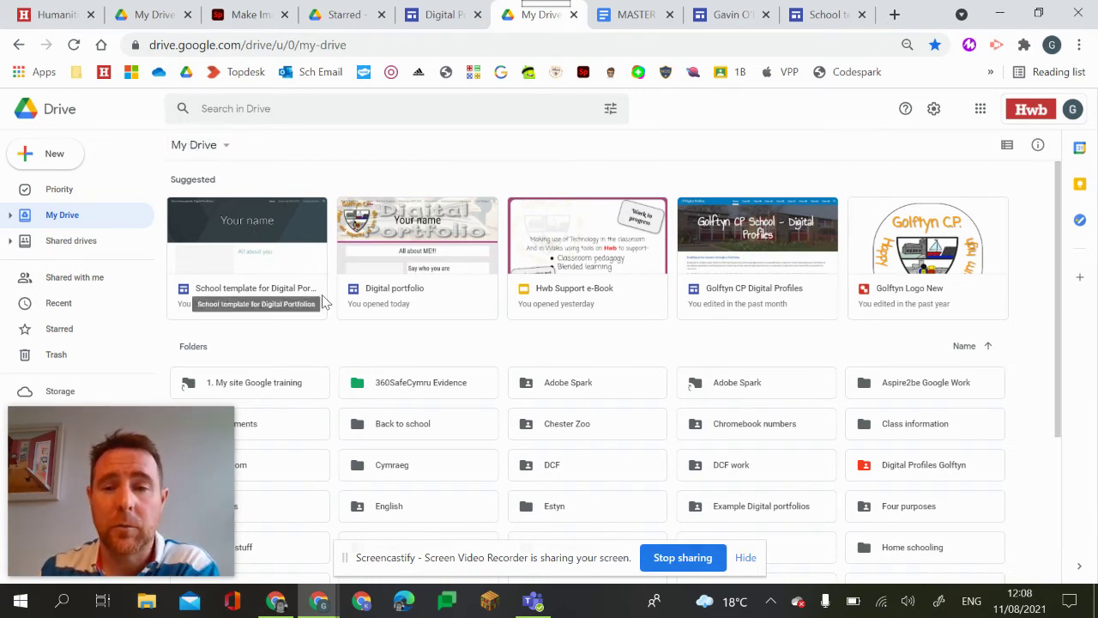
{"action": "left_click_drag", "start_coordinate": [203, 423], "coordinate": [1066, 430]}
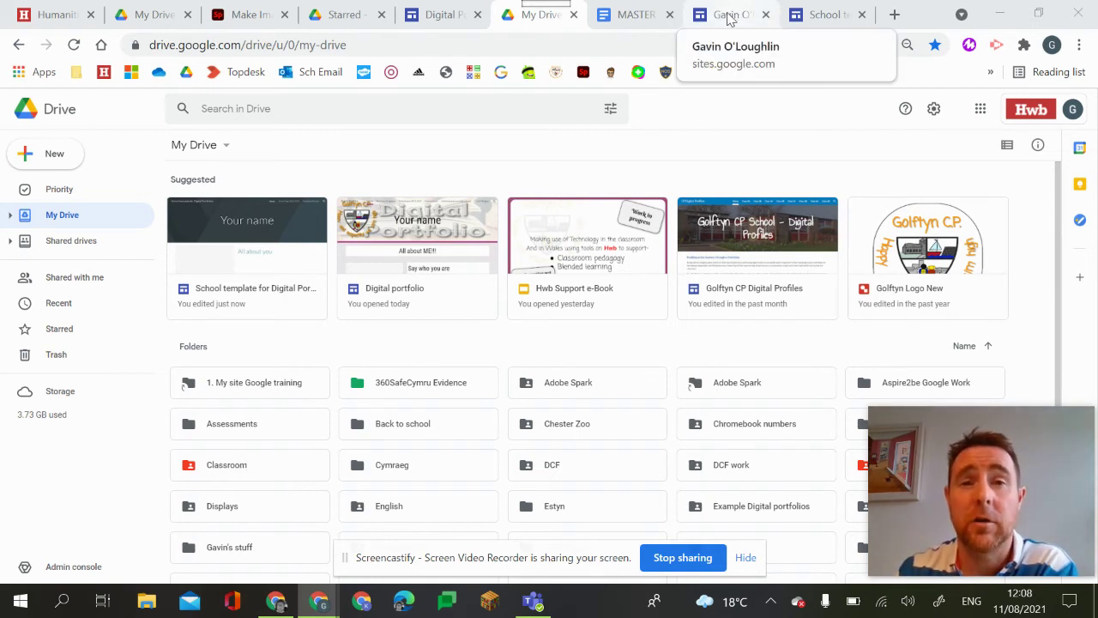
{"action": "right_click", "coordinate": [216, 471]}
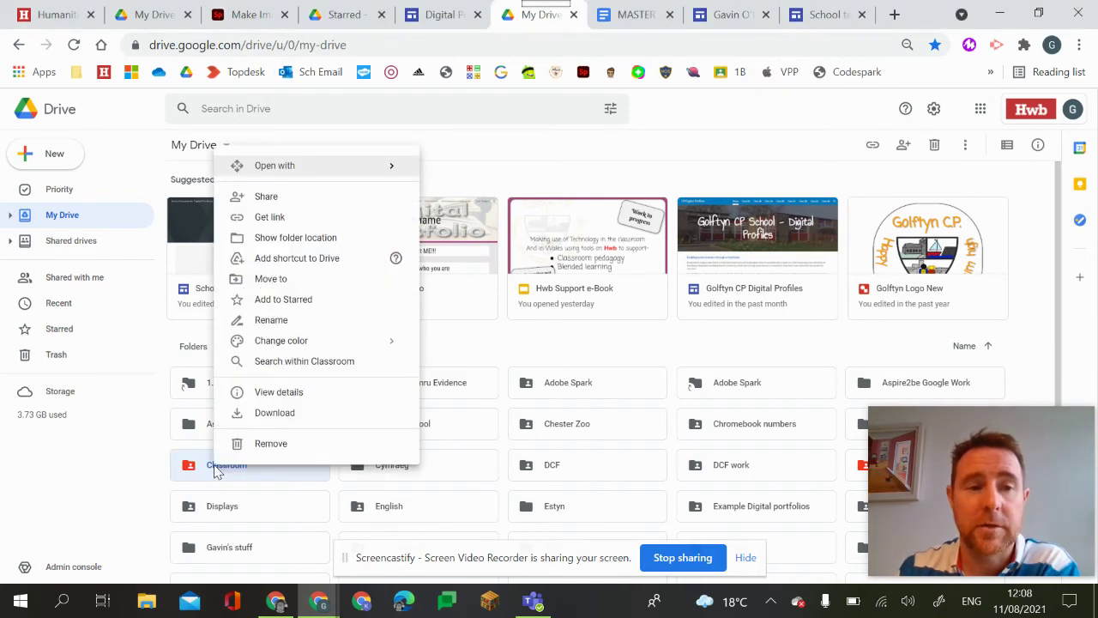
{"action": "left_click", "coordinate": [268, 197]}
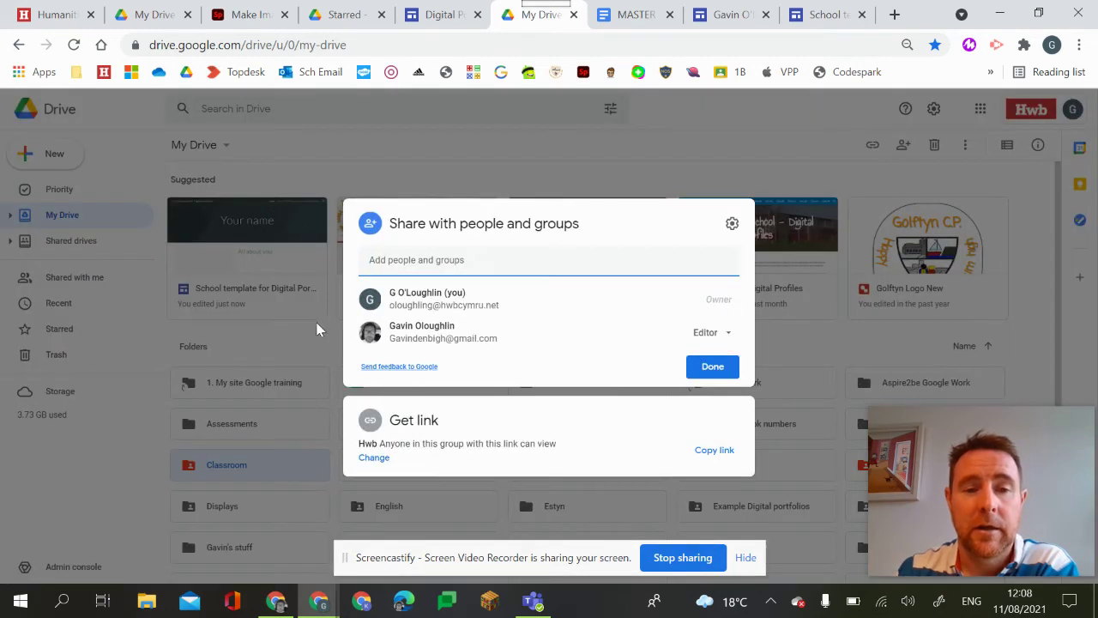
{"action": "left_click", "coordinate": [374, 458]}
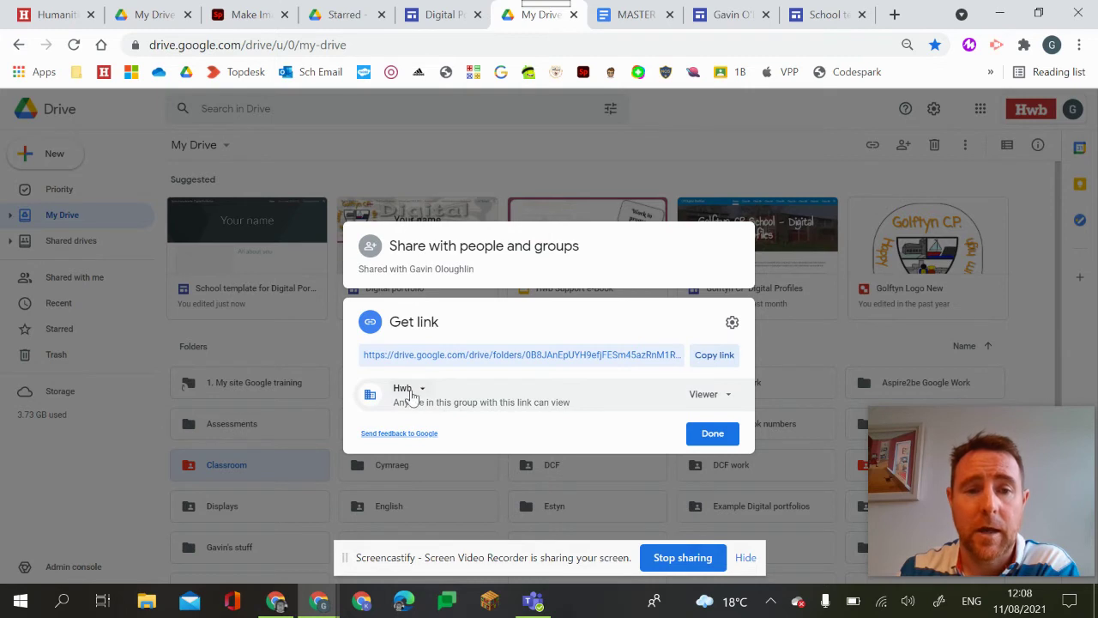
{"action": "left_click", "coordinate": [422, 393]}
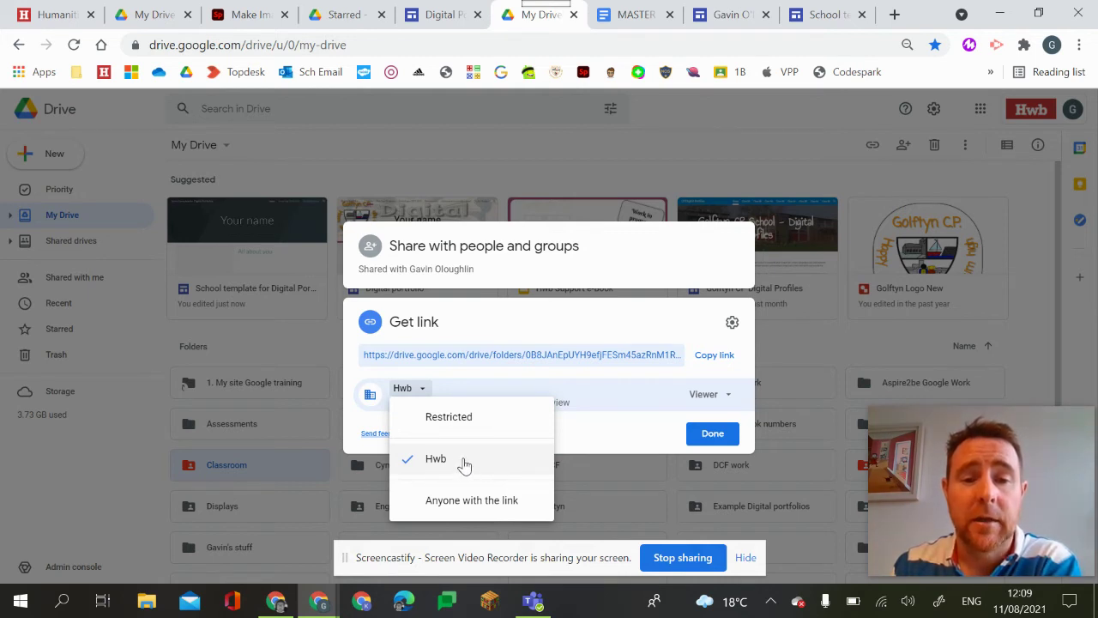
{"action": "left_click", "coordinate": [713, 436]}
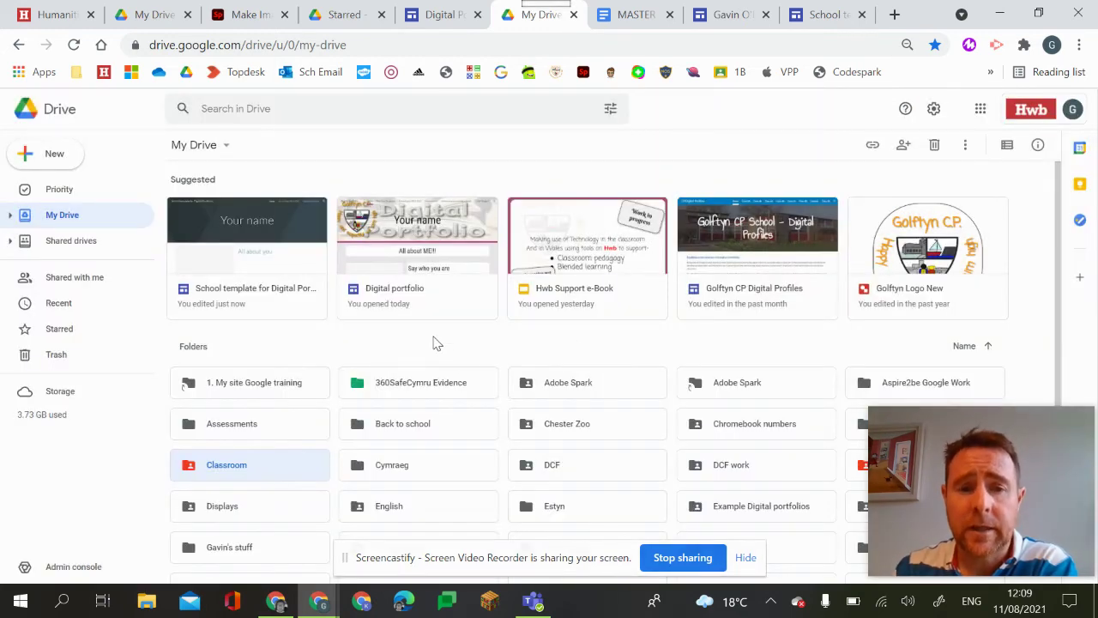